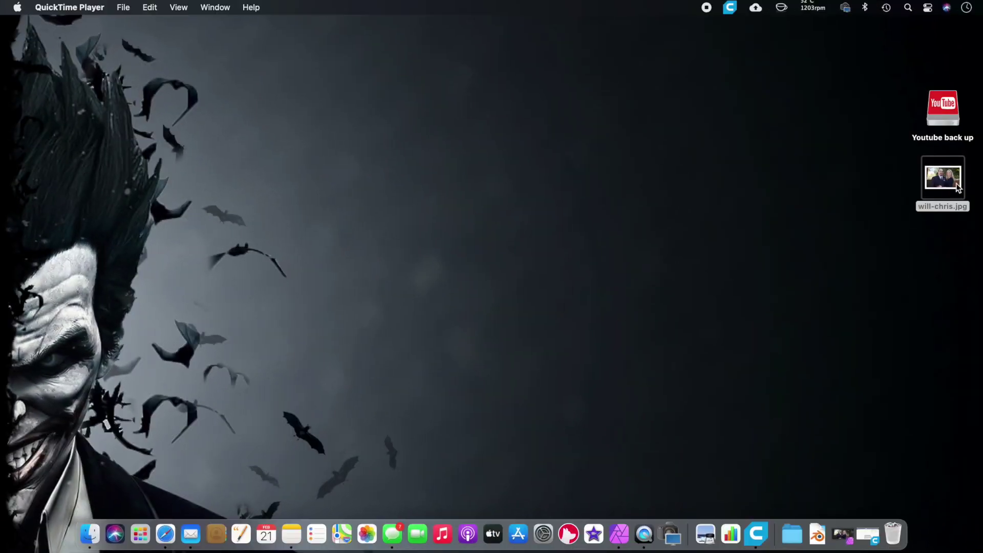
Preview the couple's photo on the desktop full size in Quick Look, then close it
left_click(944, 188)
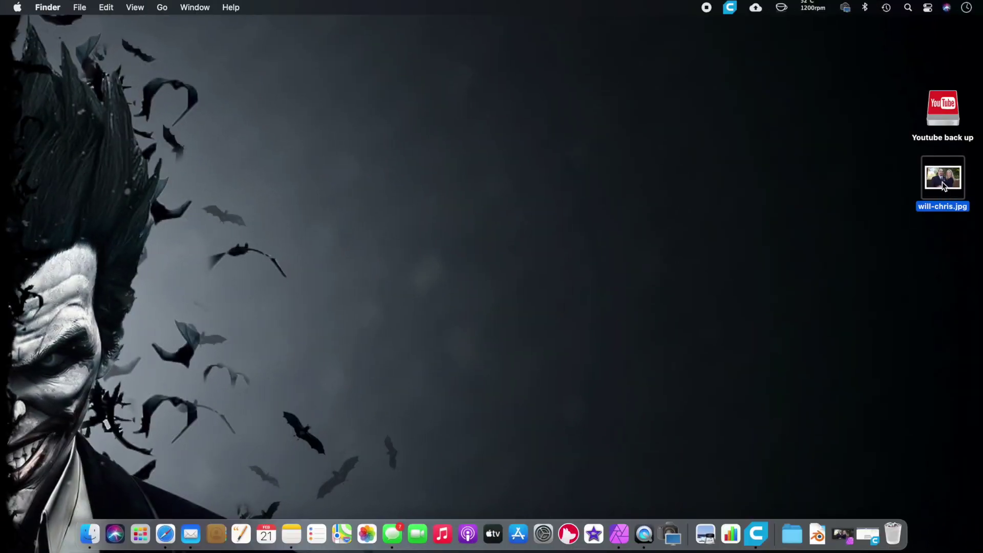
key("space")
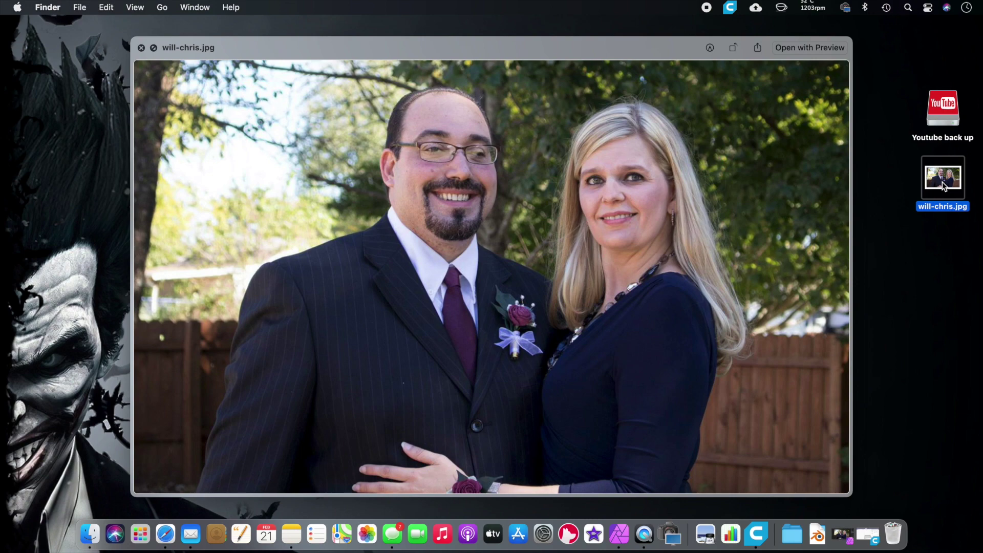
key("space")
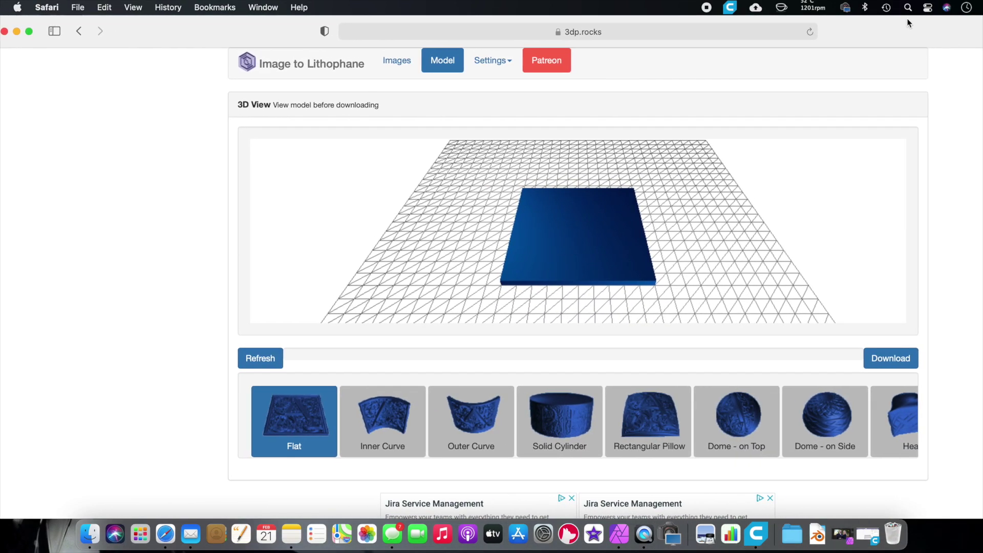
Put the browser in full screen and view the lithophane site's full address
left_click(29, 32)
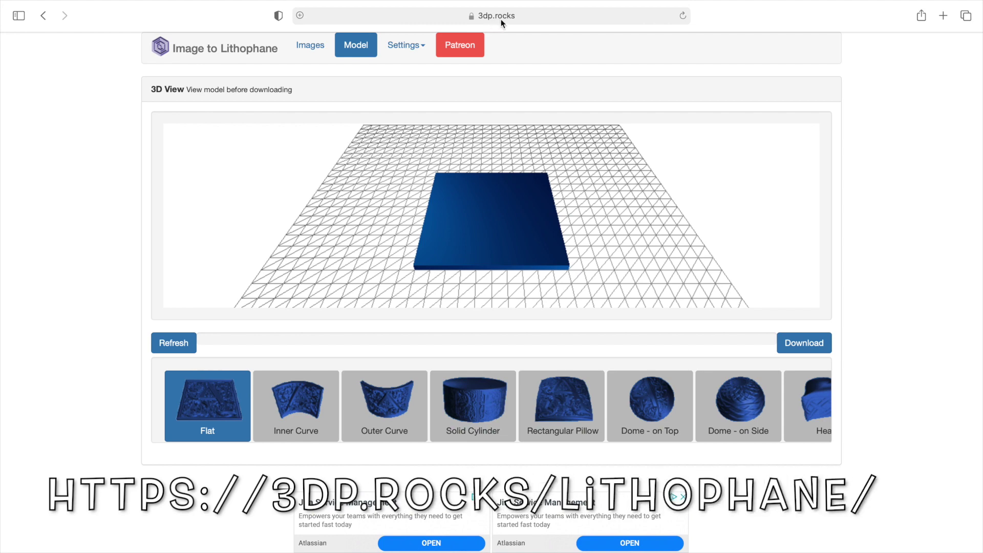
left_click(543, 16)
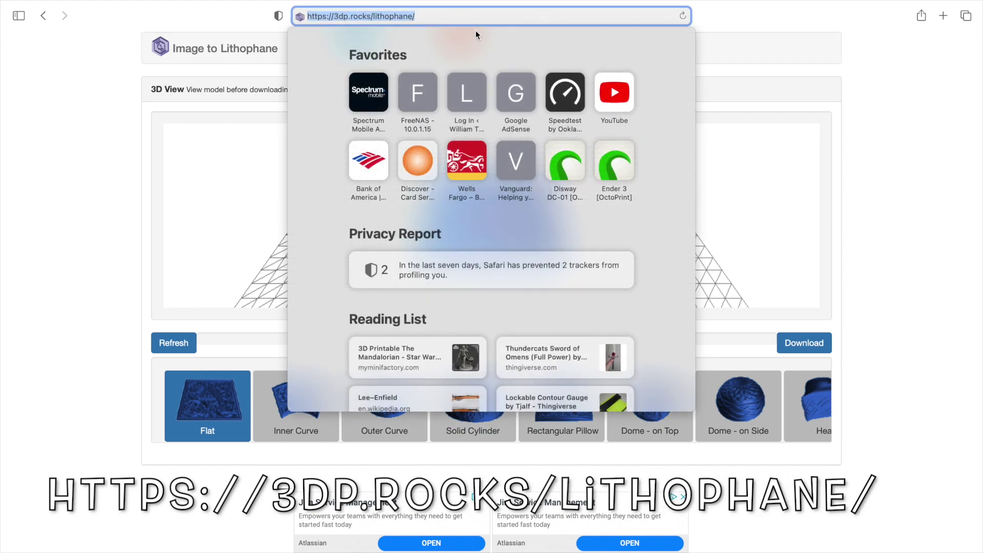
left_click(954, 148)
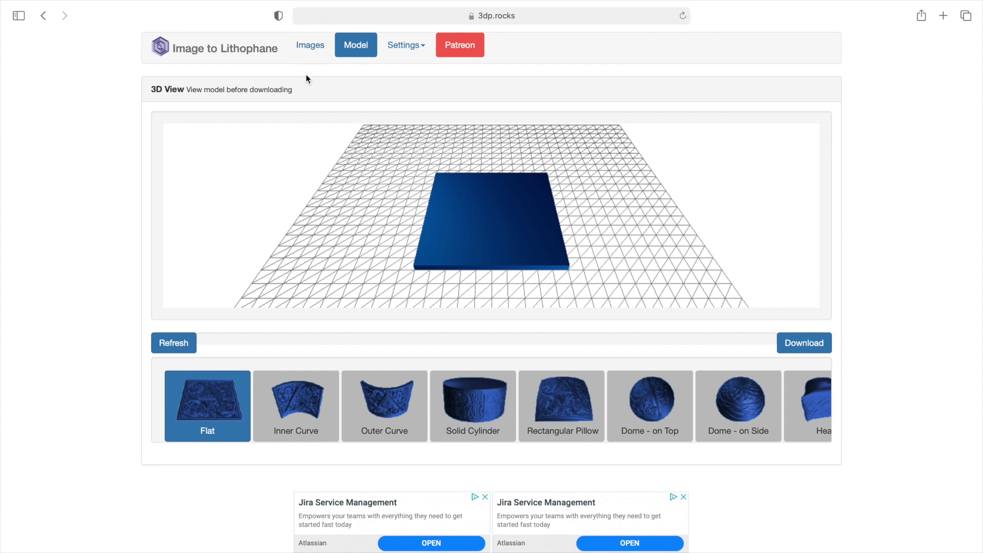
Upload will-chris.jpg from the Desktop on the Images page to build a flat lithophane
left_click(304, 46)
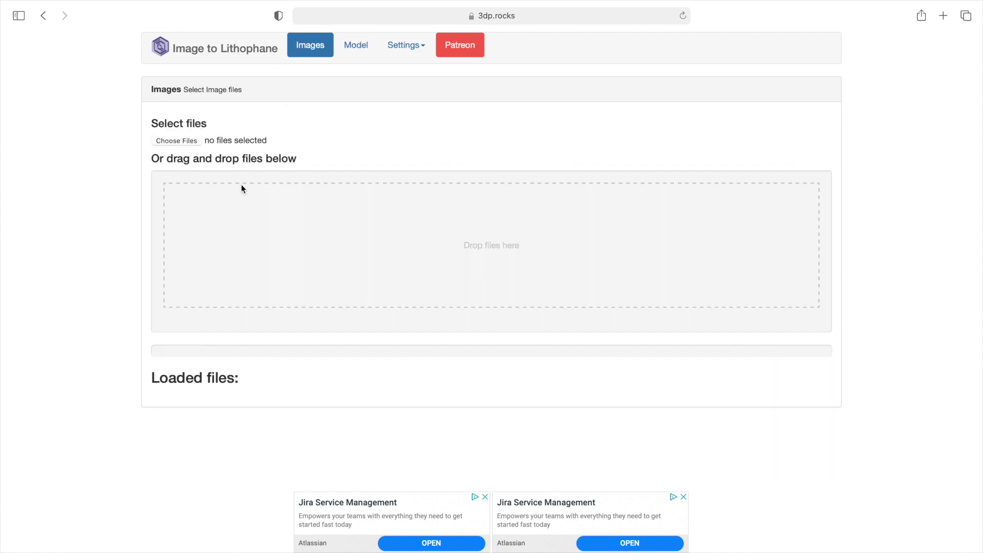
left_click(180, 141)
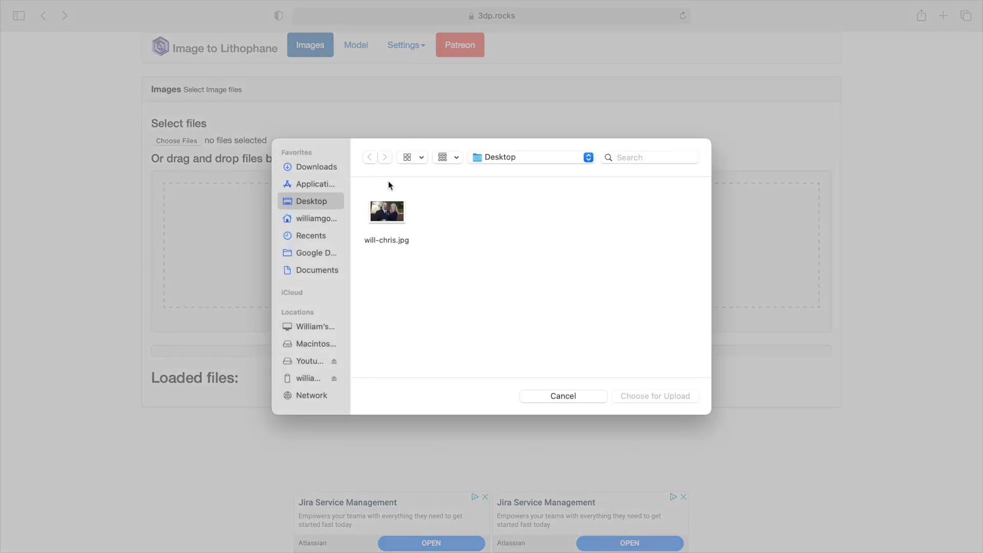
left_click(398, 216)
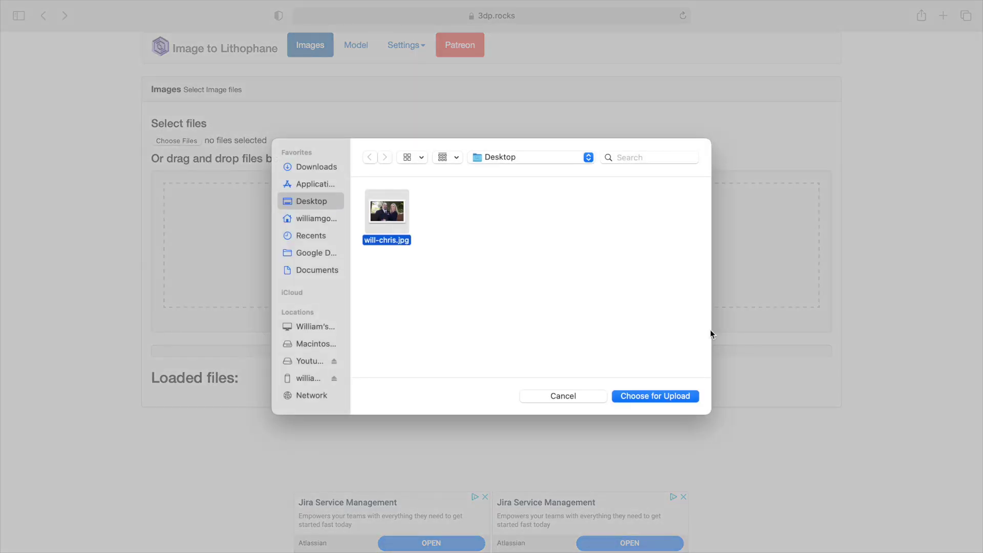
left_click(667, 396)
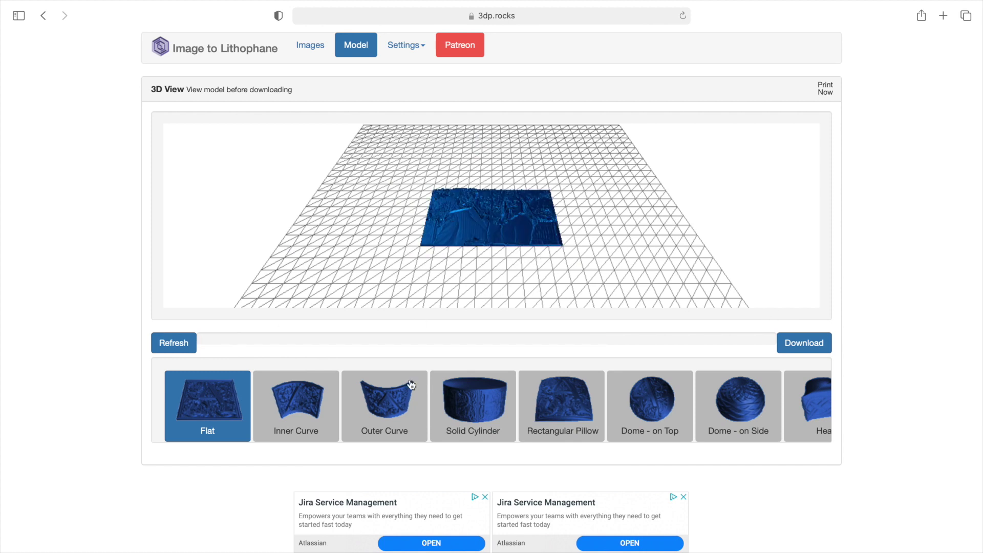
Switch the lithophane shape to Outer Curve and refresh to regenerate the model
left_click(397, 407)
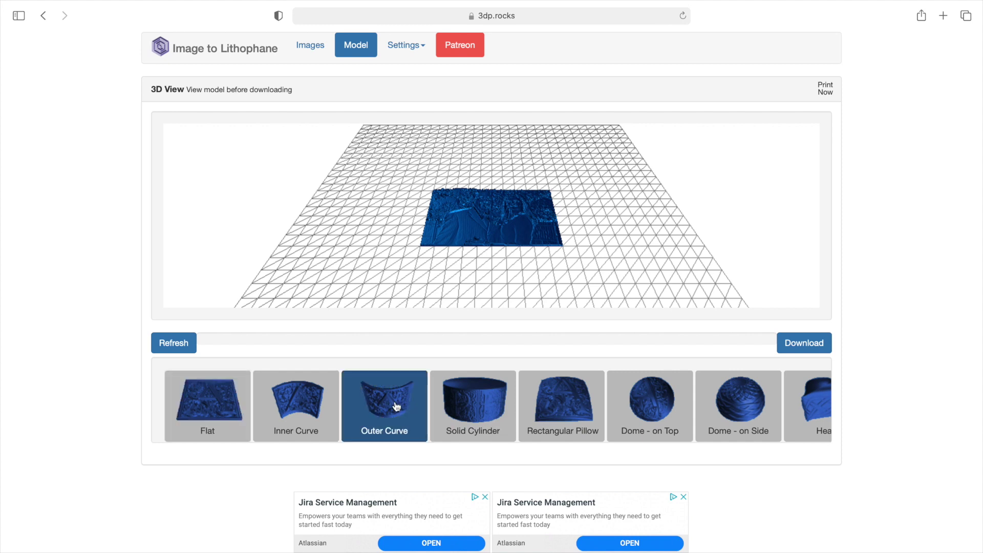
left_click(175, 346)
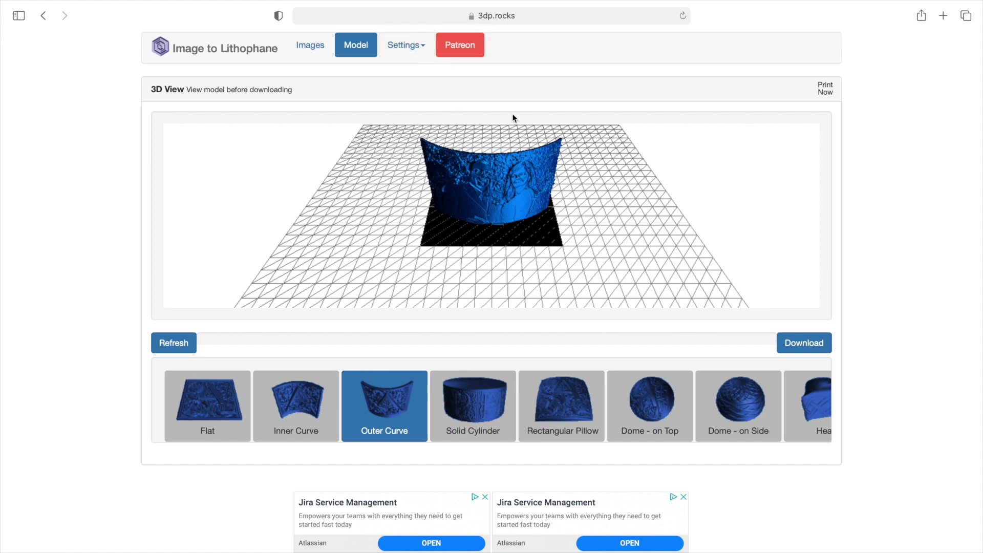
left_click(416, 46)
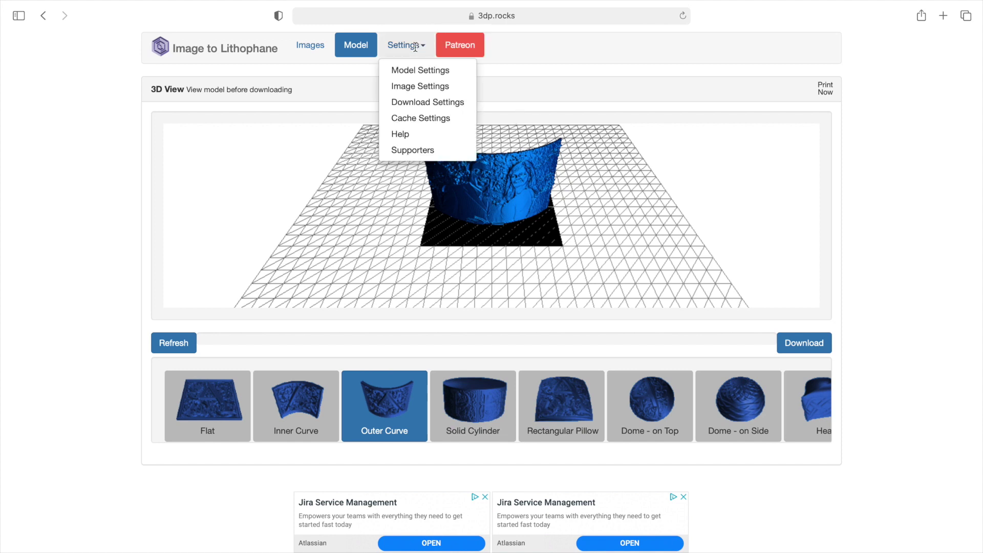
Change the image from Negative to Positive in Image Settings and return to the Model view
left_click(426, 85)
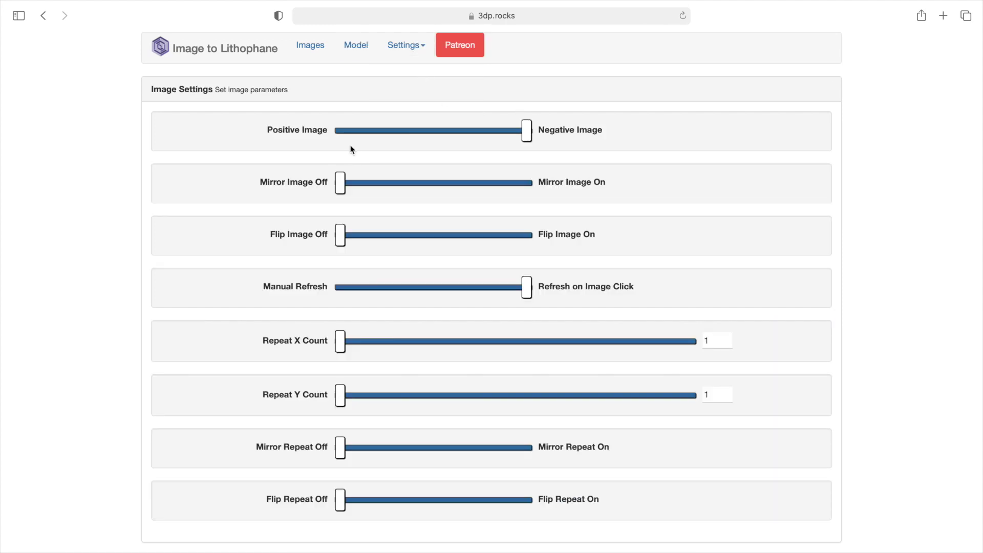
left_click_drag(526, 134, 306, 126)
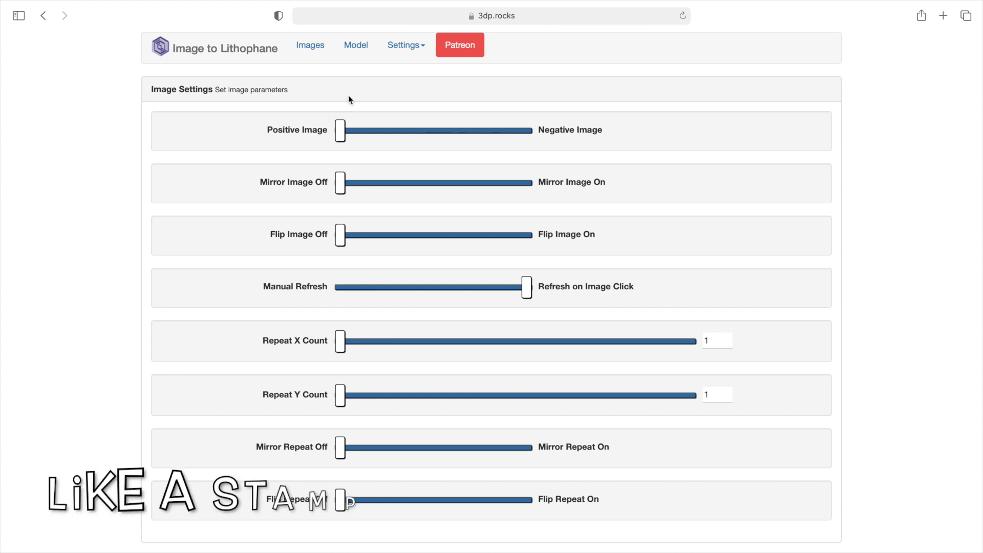
left_click(360, 46)
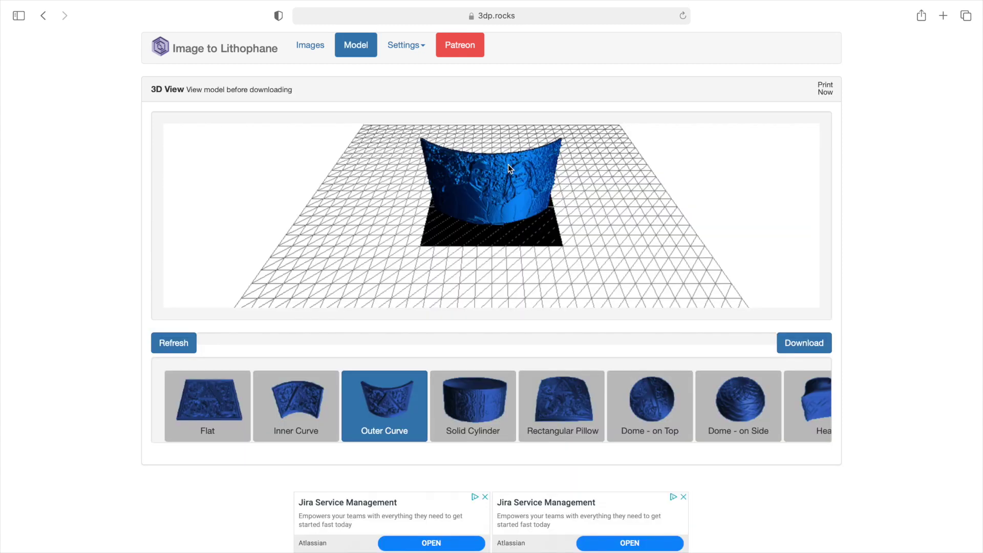
left_click(405, 45)
left_click(410, 86)
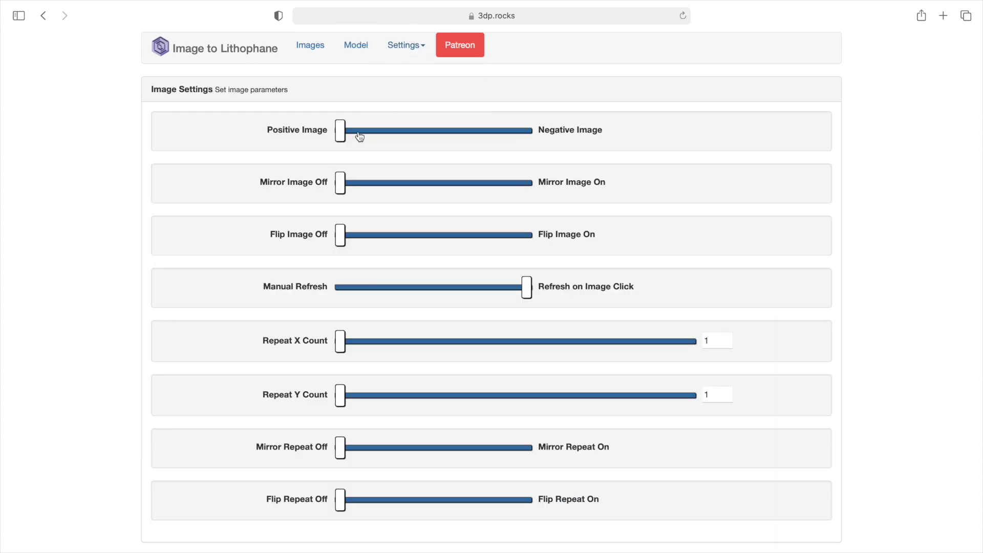
left_click(346, 46)
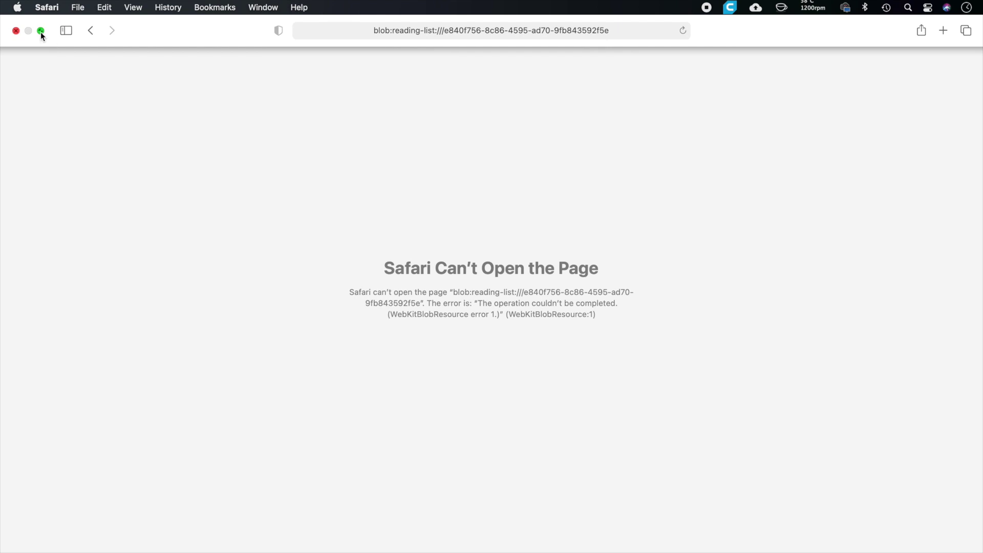
Exit full screen, close the Safari window, and launch Google Chrome from Launchpad
left_click(41, 32)
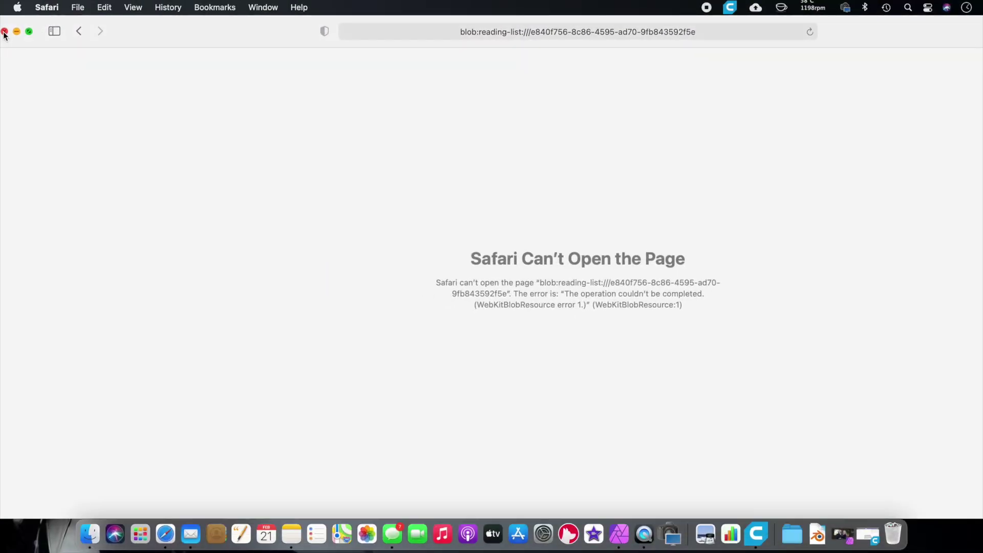
left_click(4, 31)
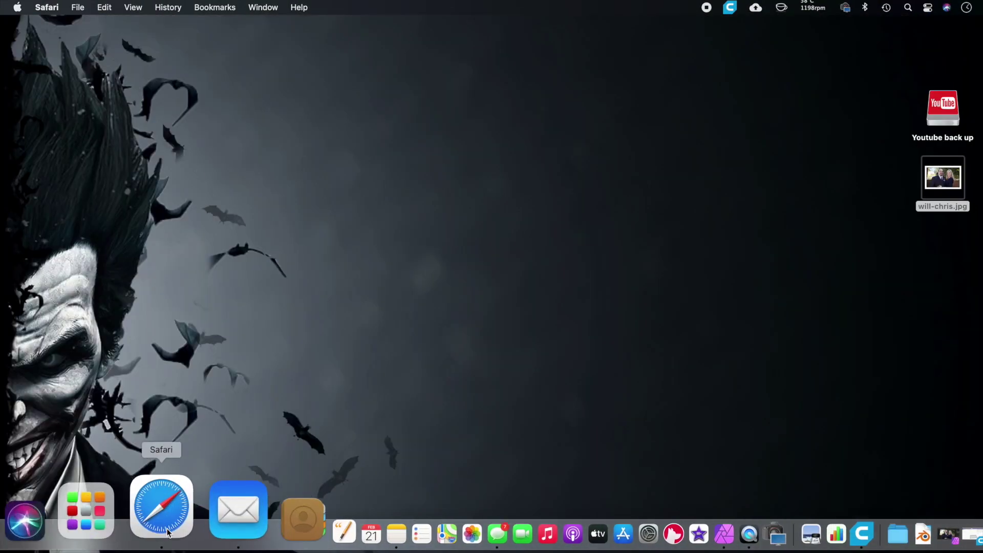
left_click(146, 504)
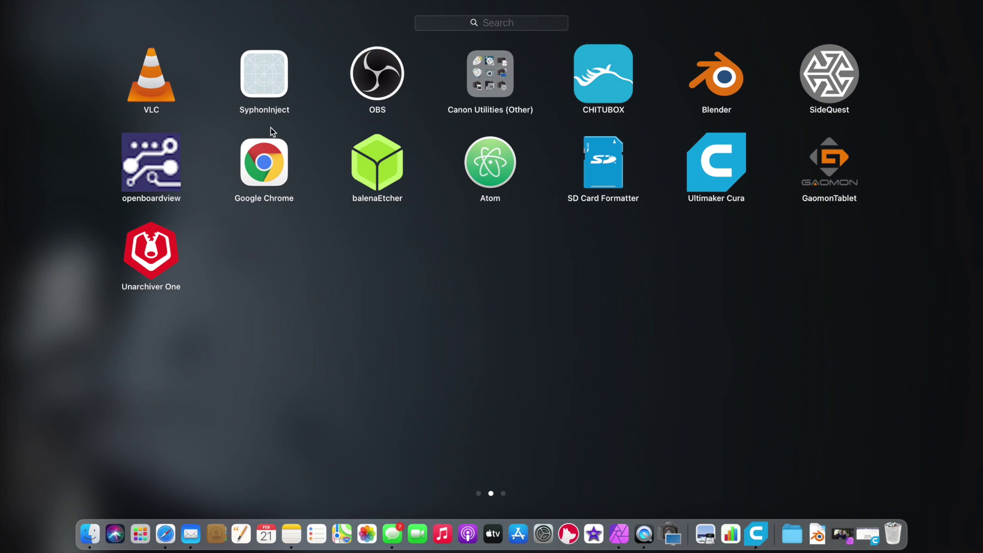
left_click(272, 174)
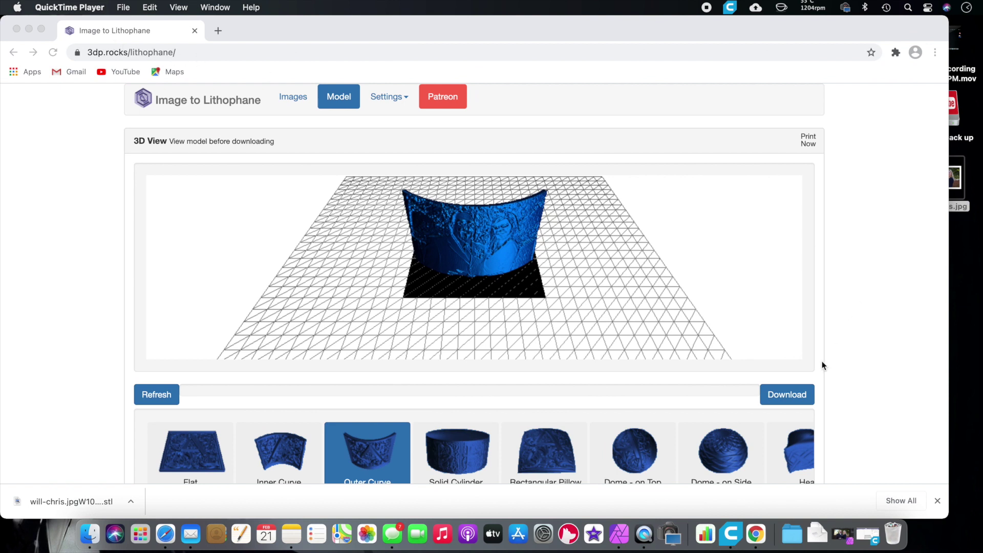
Download the curved lithophane as an STL and open the Downloads folder in Finder
left_click(788, 395)
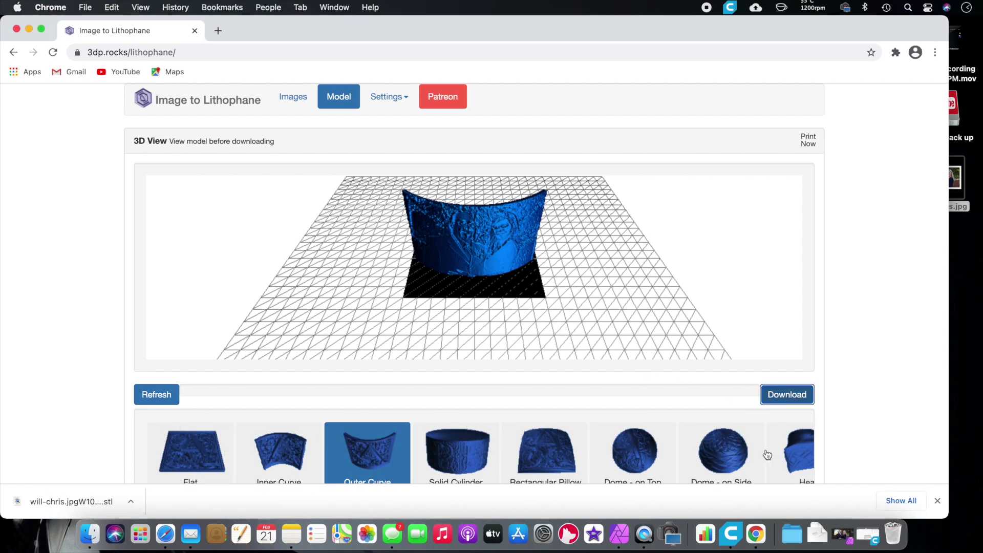
left_click(819, 504)
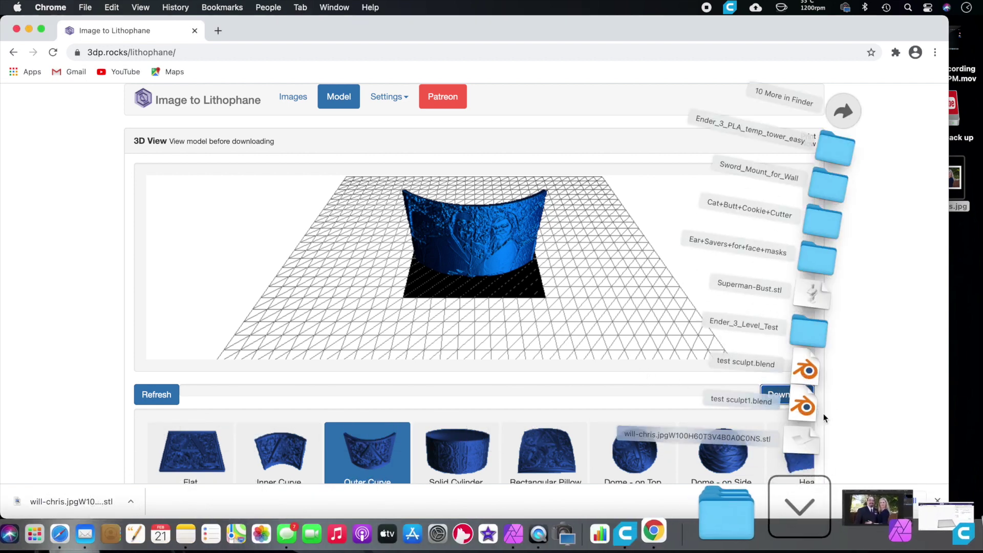
left_click(886, 85)
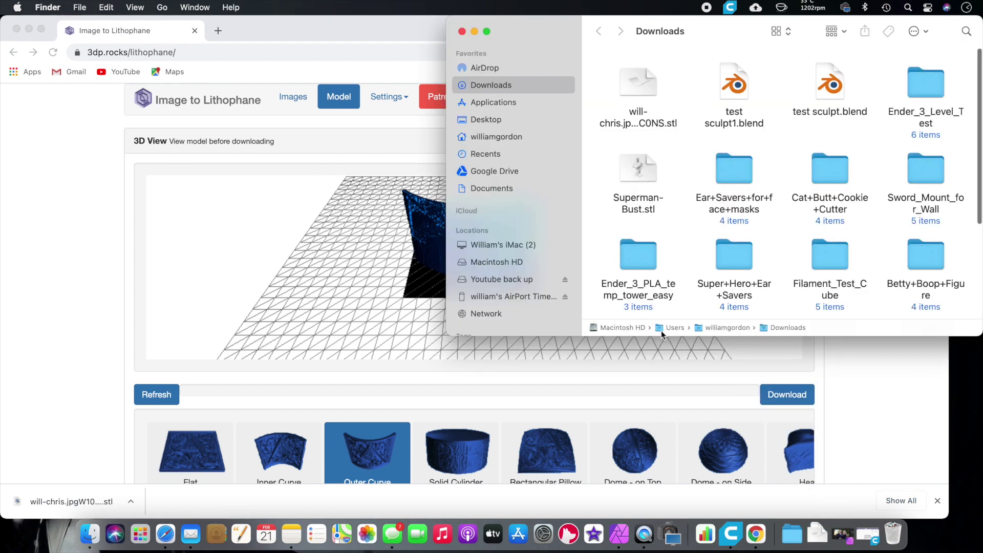
Preview the downloaded will-chris STL model in 3D with Quick Look, then close it
left_click(641, 81)
key("space")
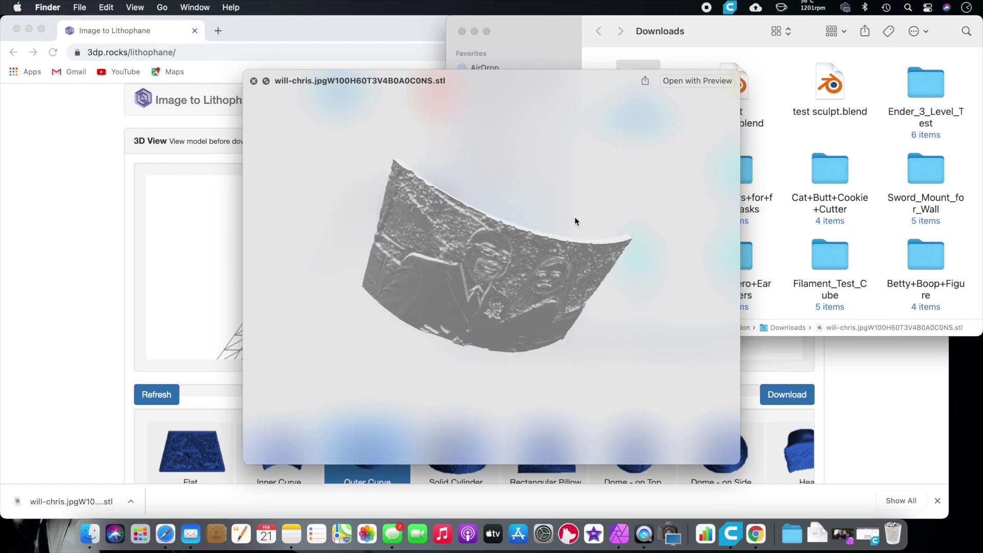
key("space")
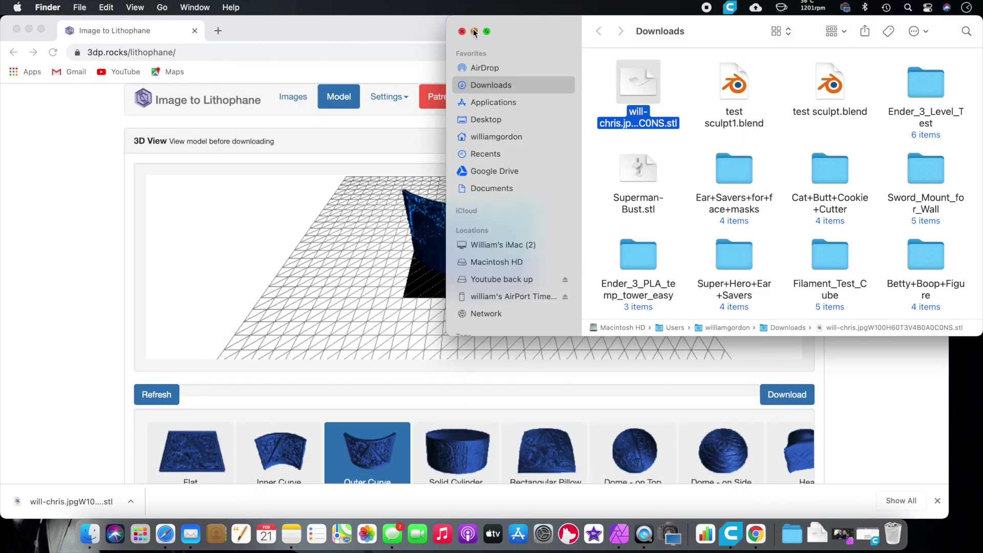
Minimize the Downloads window and switch over to Ultimaker Cura
left_click(474, 31)
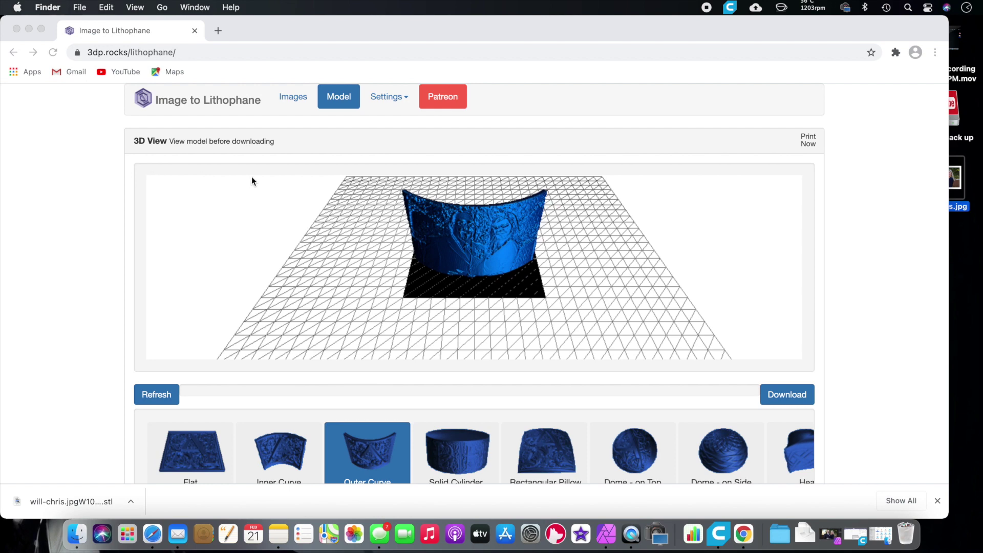
left_click(705, 496)
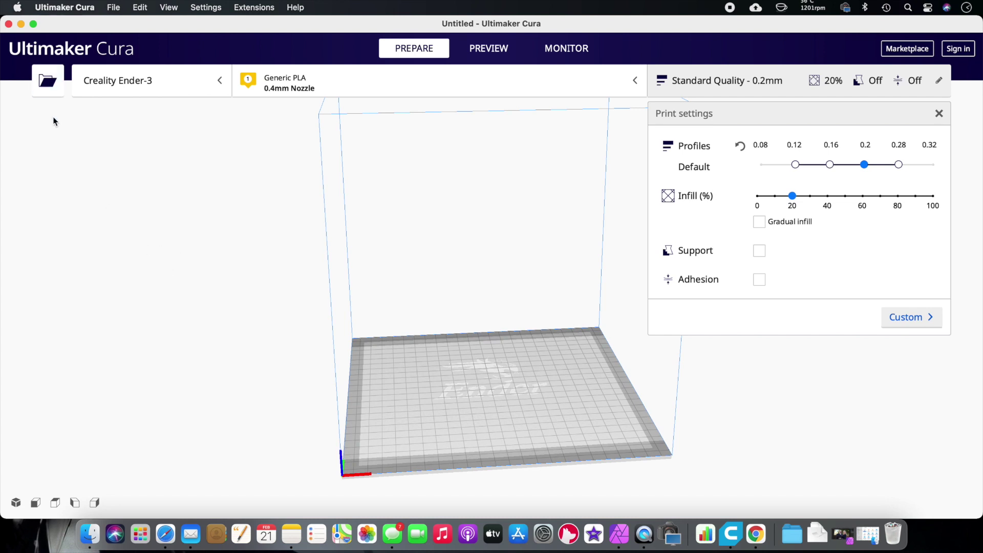
left_click(36, 93)
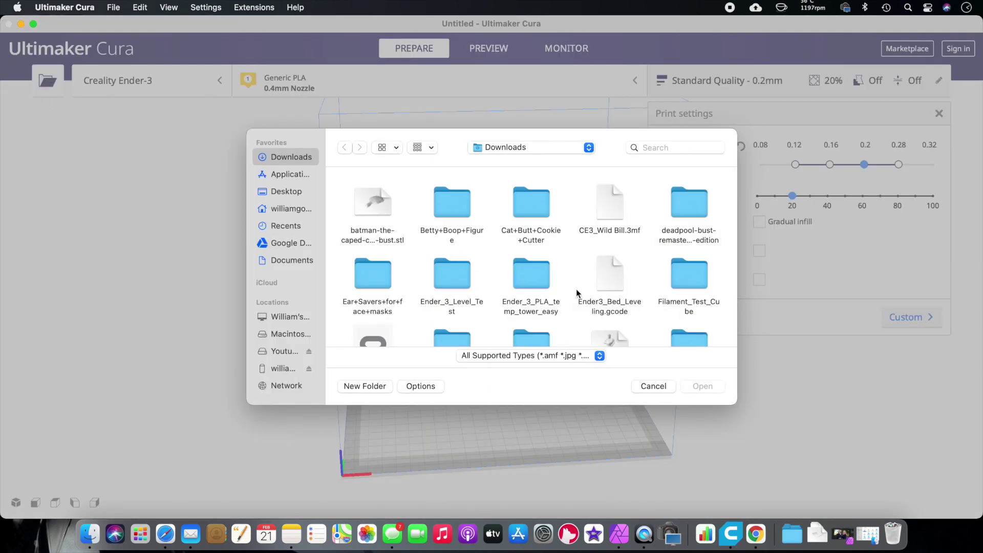
Load the chosen model from Downloads and enable build-plate adhesion in Print settings
scroll(576, 293, "down", 5)
double_click(572, 270)
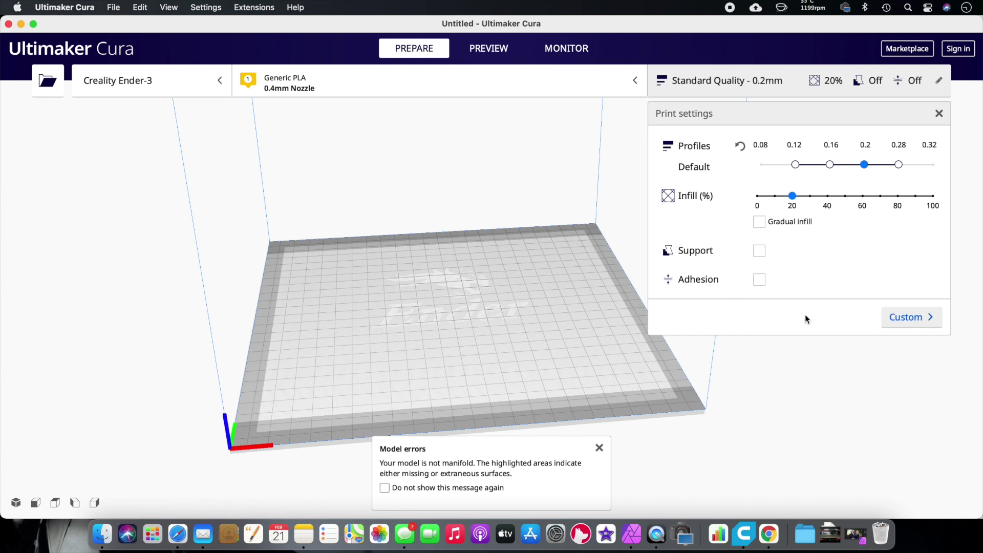
left_click(760, 280)
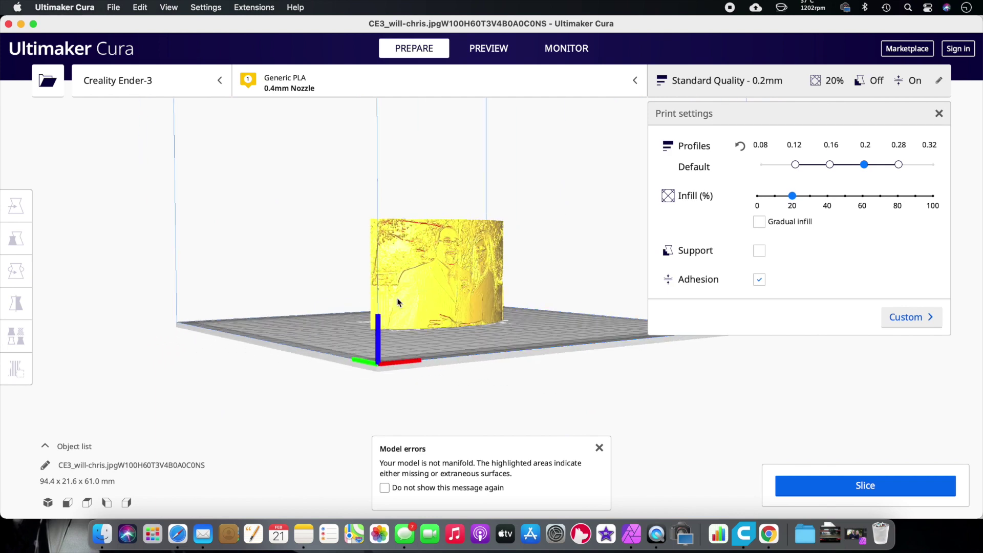
Slice the curved lithophane: 2 hours 46 minutes, 14 g, 4.80 m of filament
right_click_drag(398, 302, 552, 393)
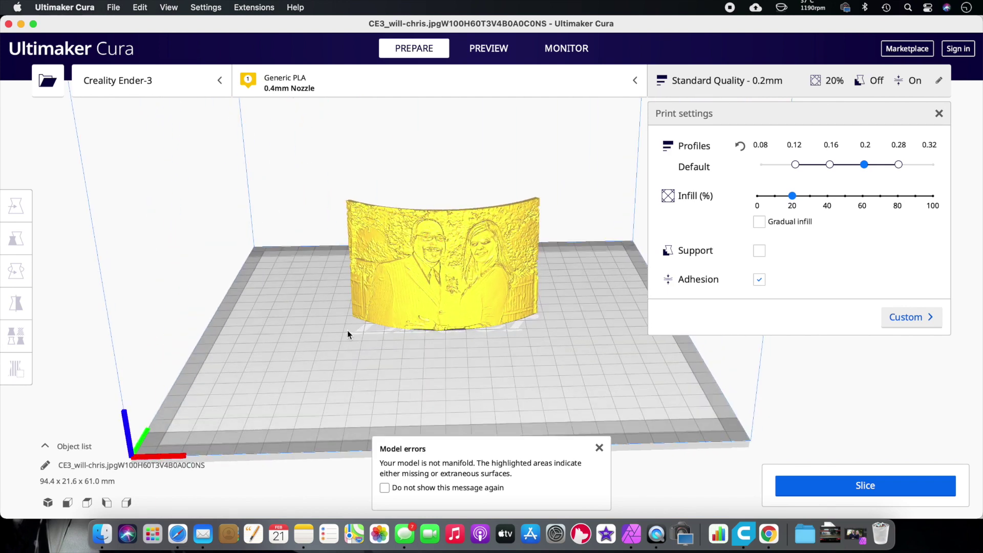
left_click(845, 485)
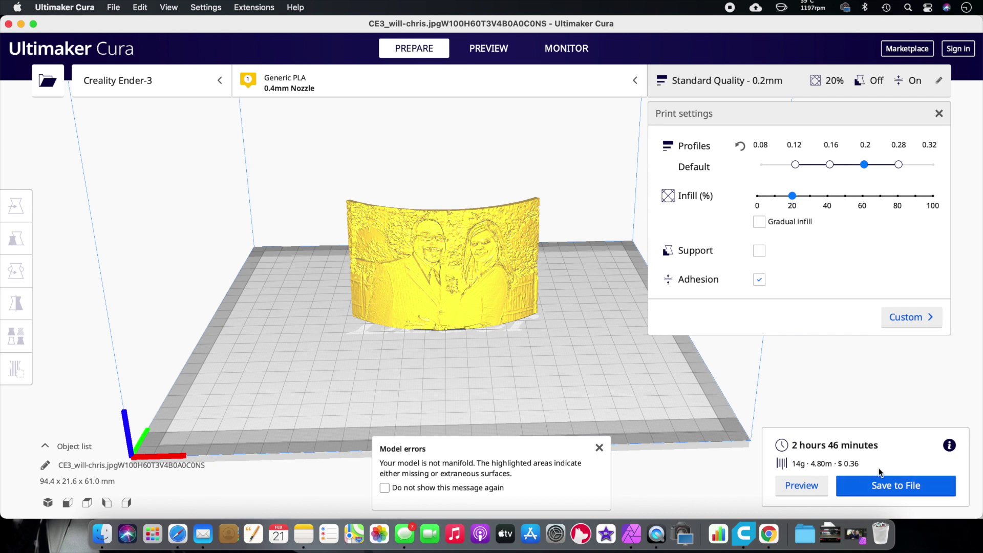
Switch to Preview and orbit around the sliced lithophane and its brim across 305 layers
left_click(819, 486)
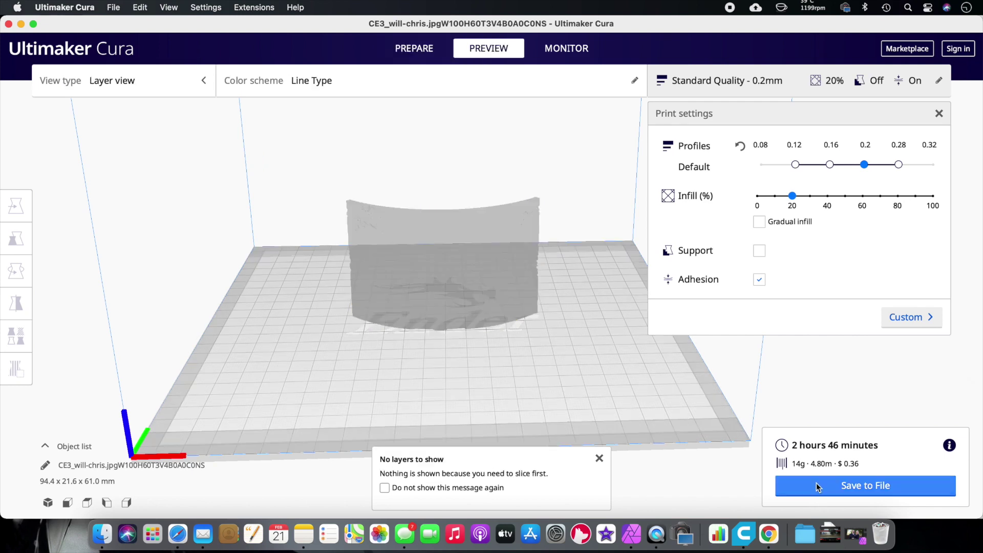
right_click_drag(516, 370, 456, 391)
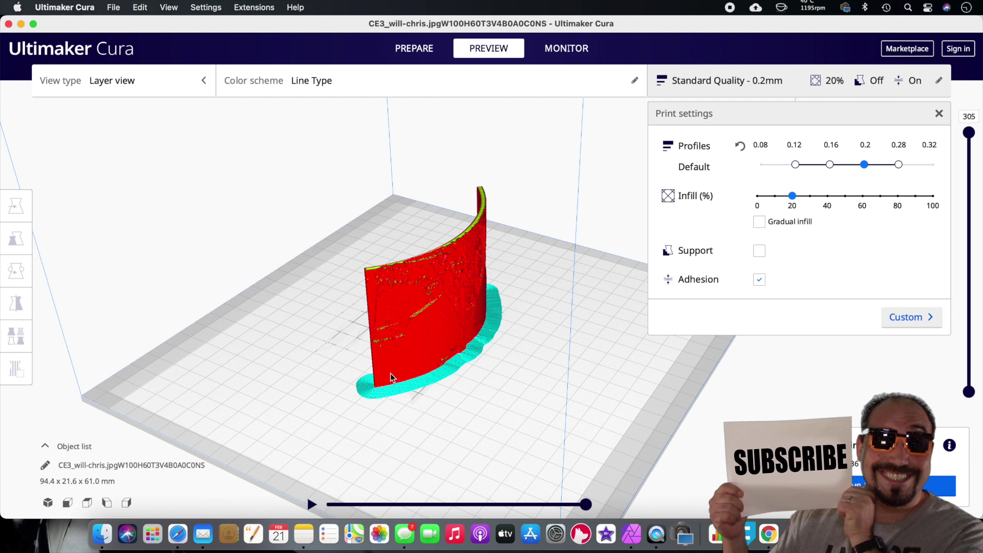
right_click_drag(471, 382, 539, 376)
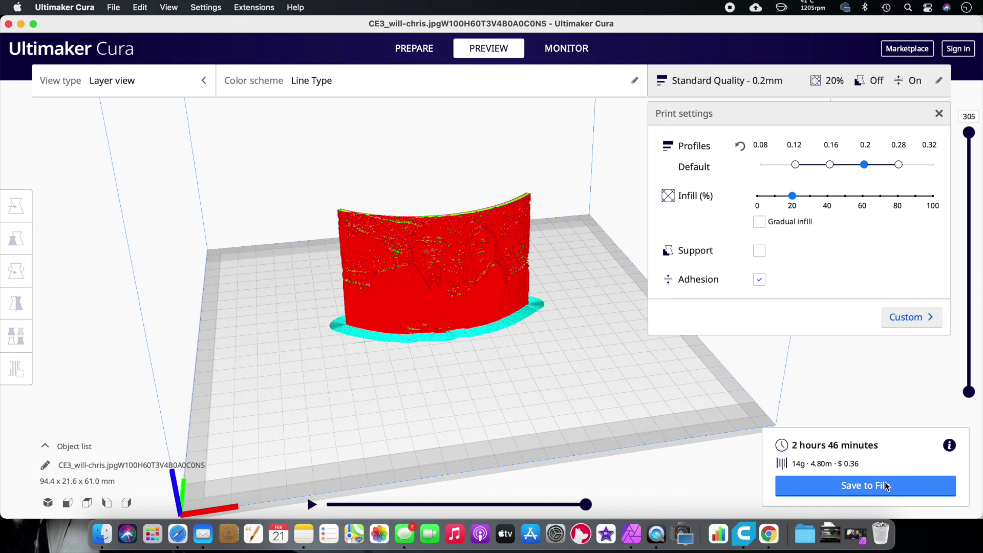
Save the sliced G-code to the Desktop as CE3_will-chris, overwriting the existing file
left_click(859, 493)
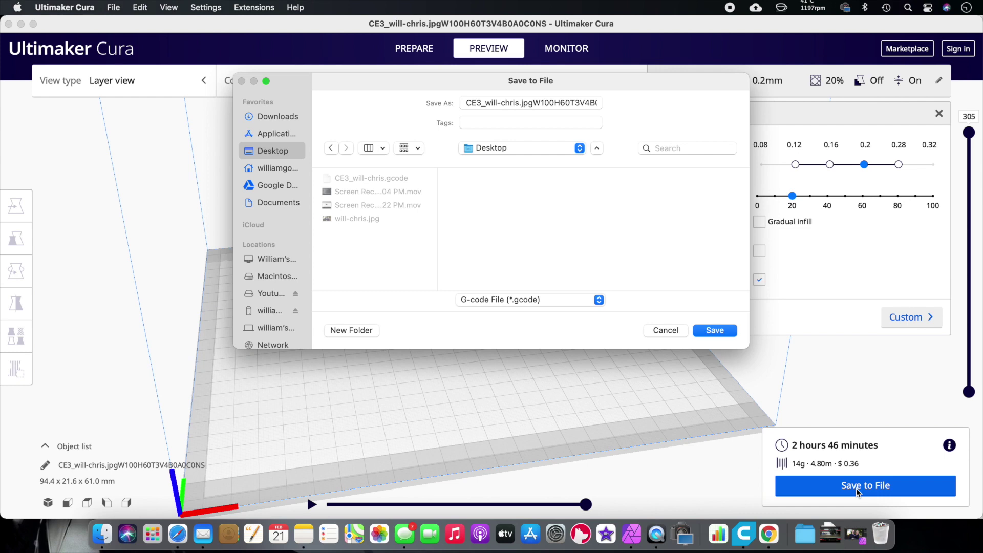
key("BackSpace")
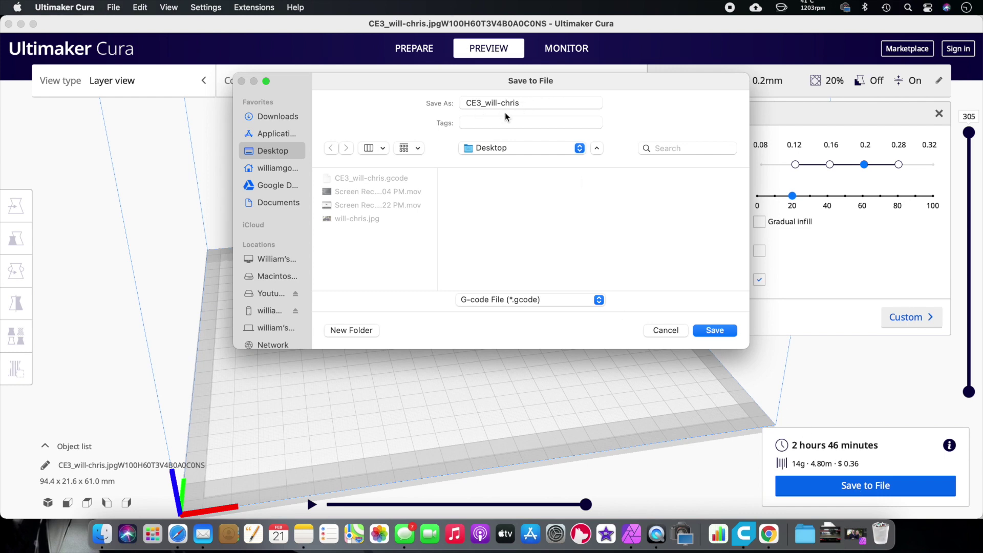
left_click(715, 331)
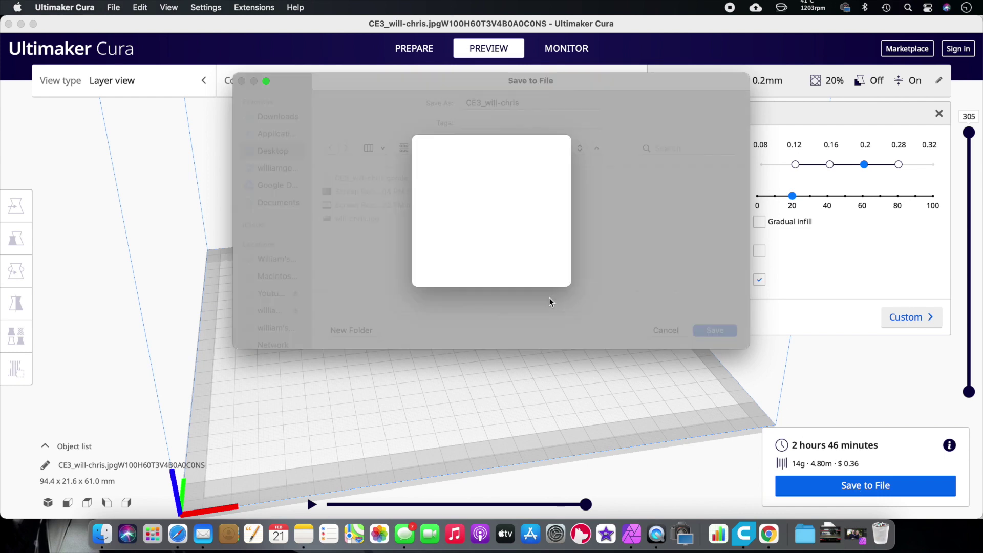
left_click(529, 266)
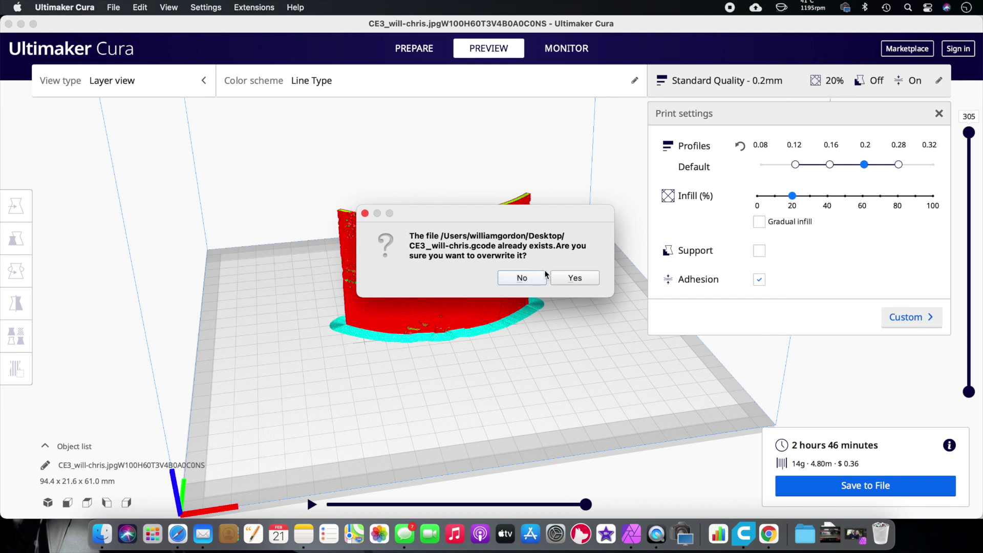
left_click(575, 279)
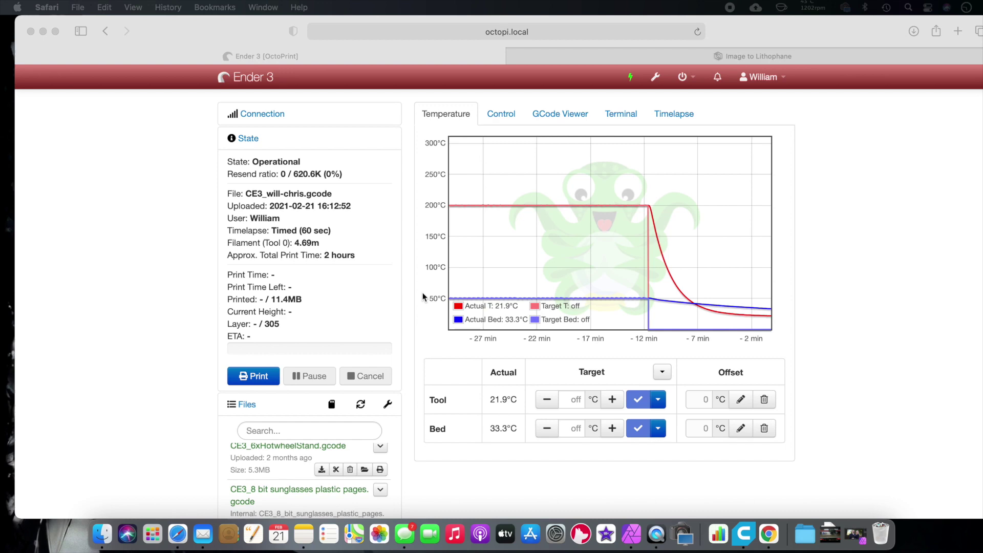
Delete the old CE3_will-chris.gcode from OctoPrint's Files list
scroll(422, 295, "down", 5)
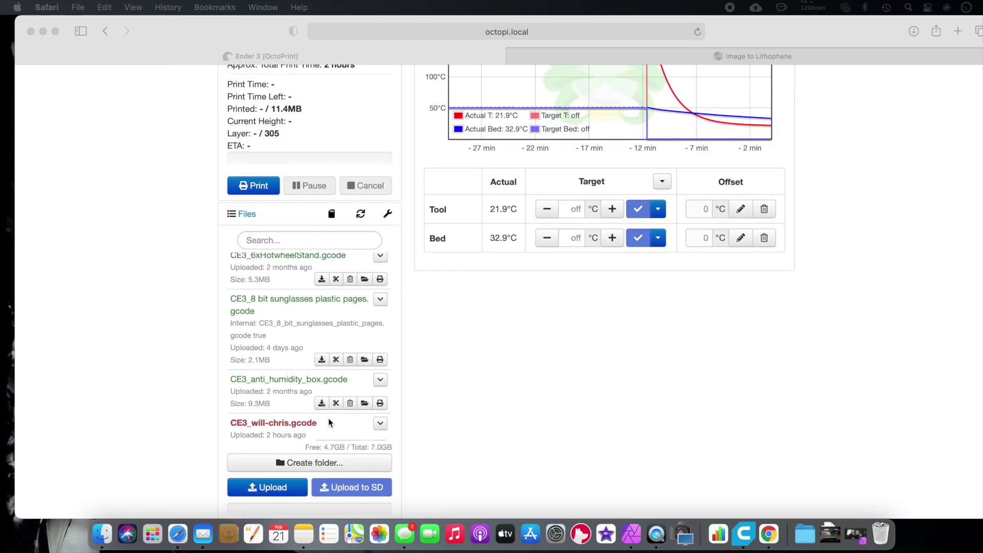
scroll(327, 417, "down", 5)
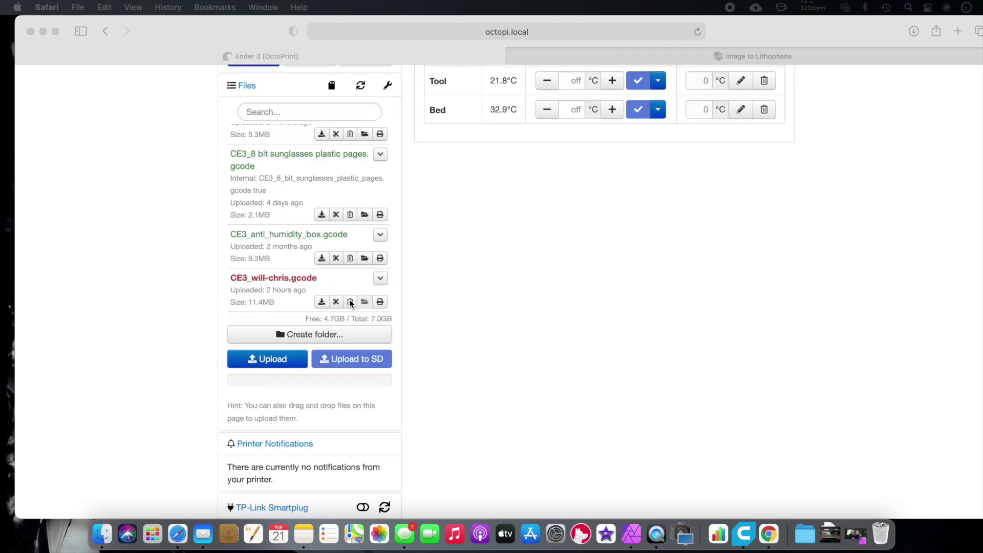
left_click(436, 301)
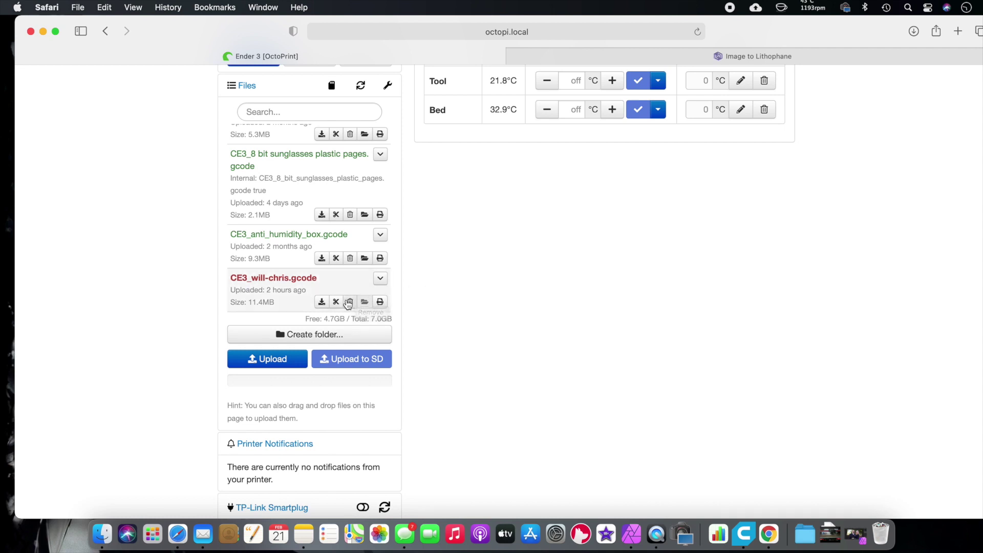
left_click(351, 303)
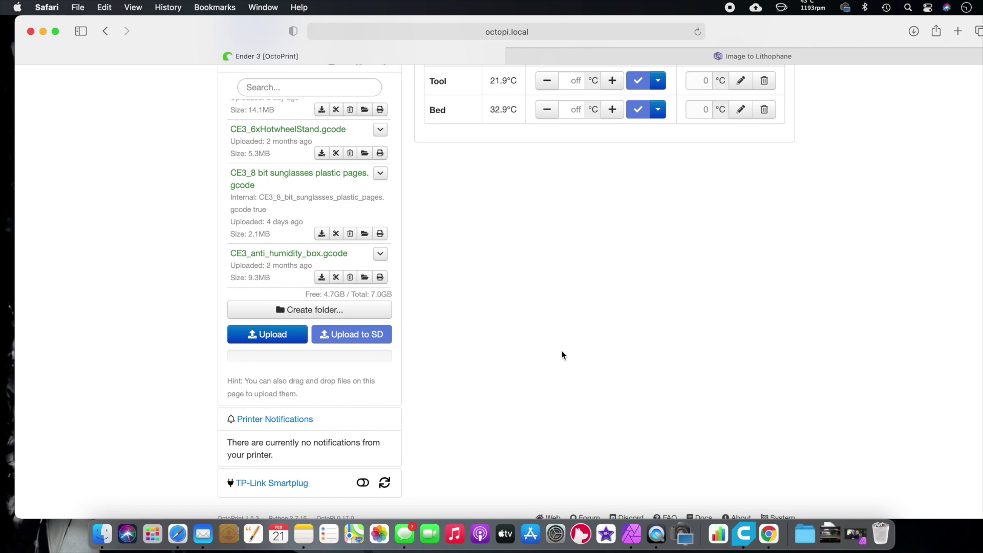
Upload the new 11.7MB CE3_will-chris.gcode from the Desktop to OctoPrint
left_click(271, 336)
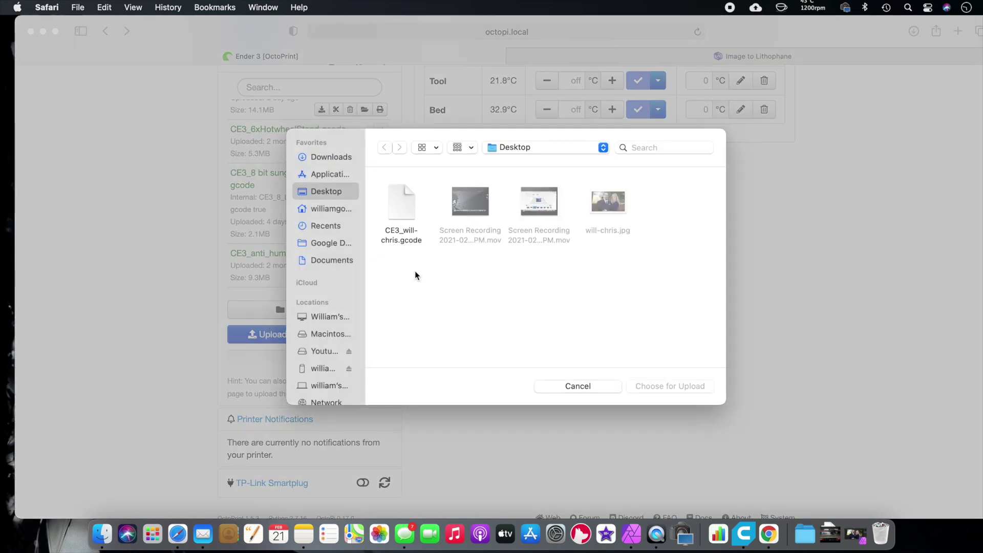
left_click(401, 221)
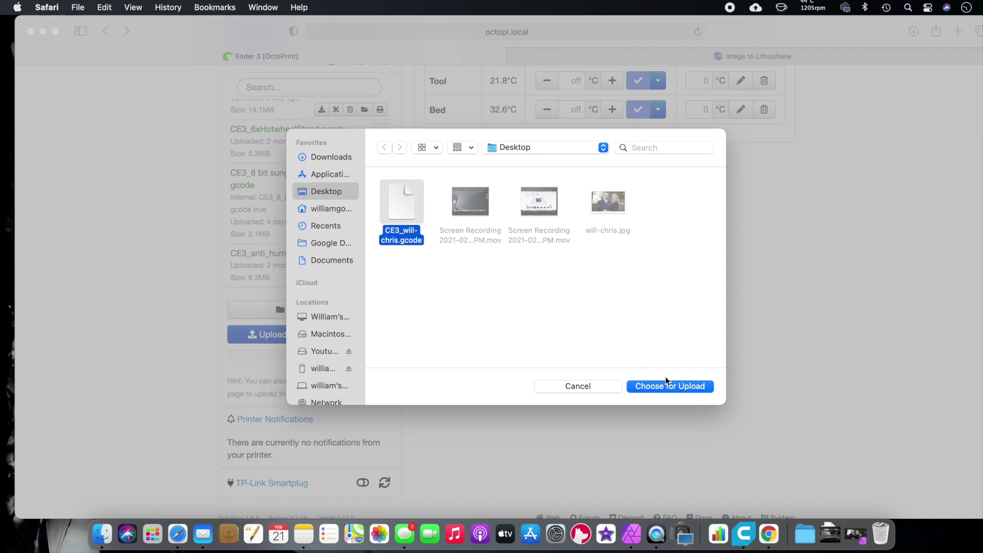
left_click(683, 387)
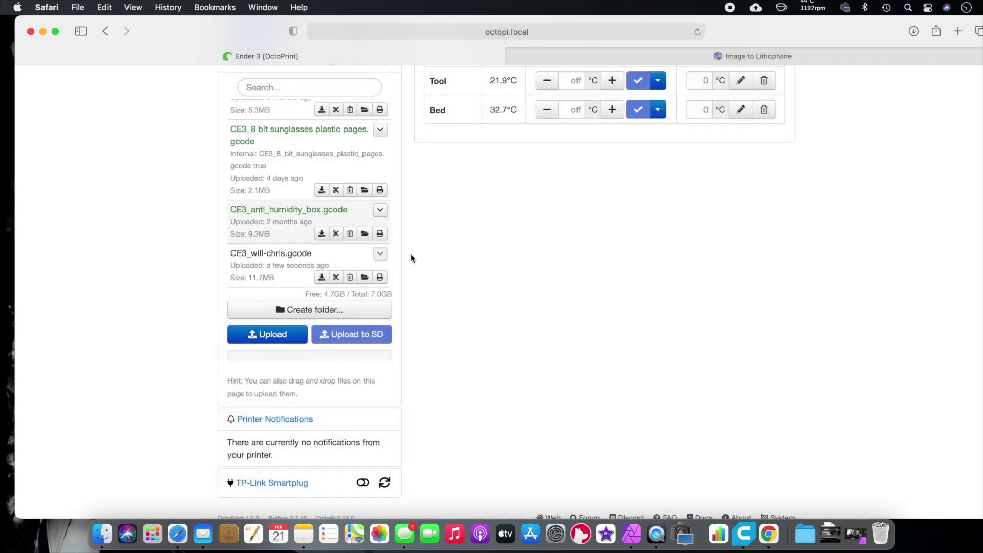
scroll(410, 258, "up", 10)
Check the Timed timelapse, start printing CE3_will-chris.gcode, and view the webcam fullscreen briefly
left_click(670, 114)
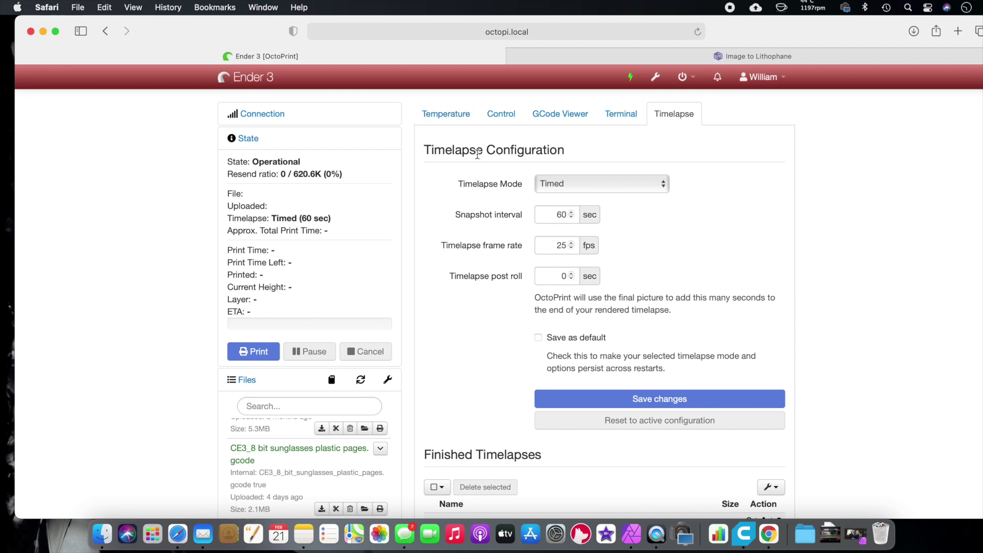
left_click(447, 116)
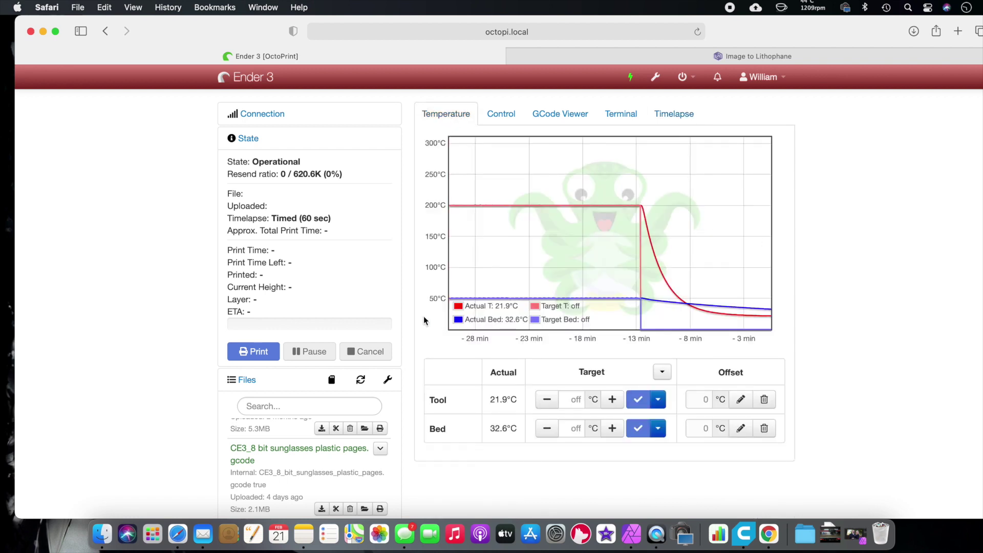
scroll(847, 449, "down", 6)
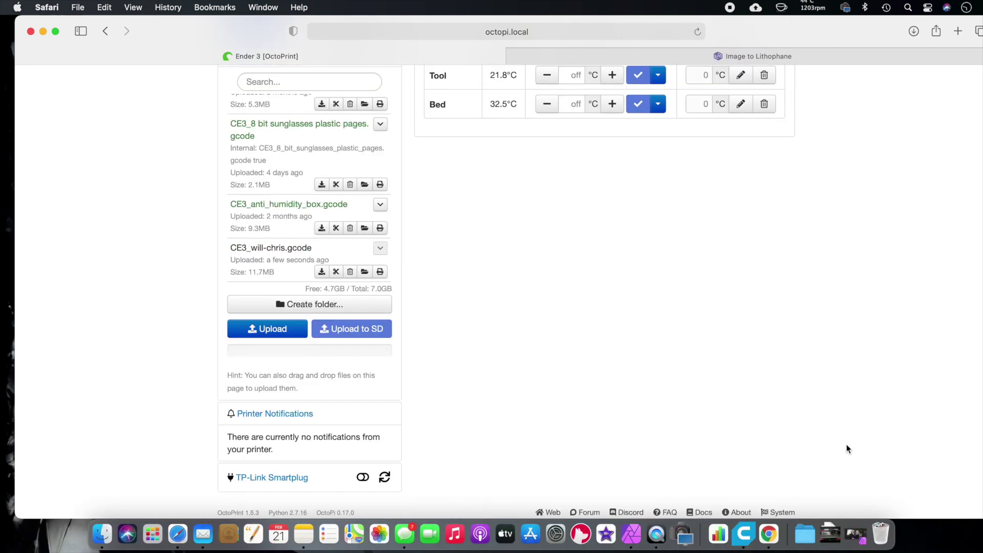
left_click(380, 271)
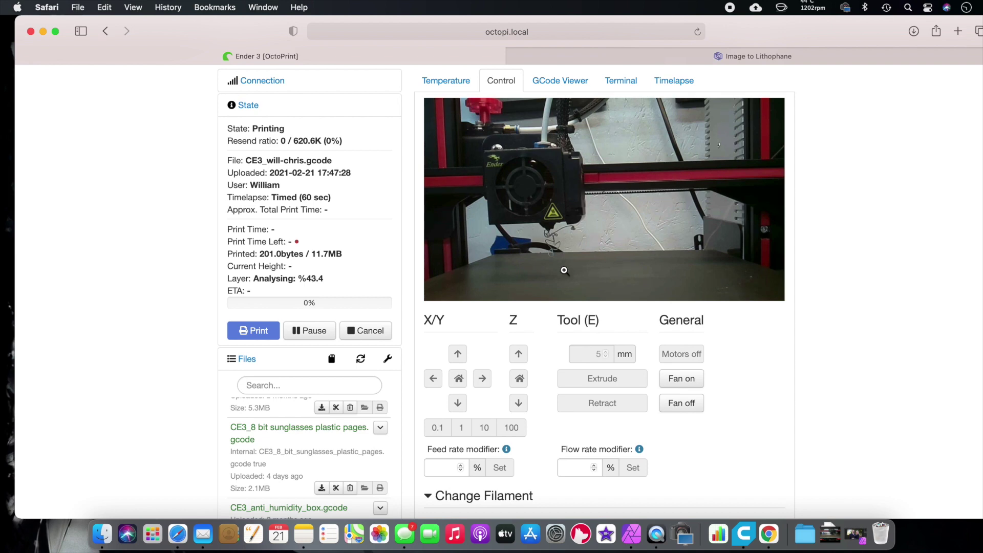
double_click(589, 254)
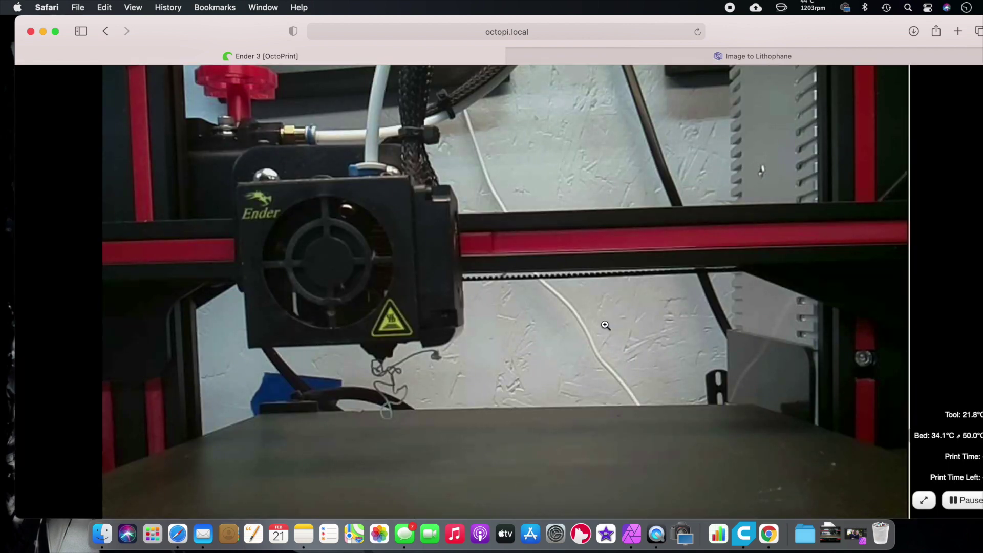
double_click(557, 330)
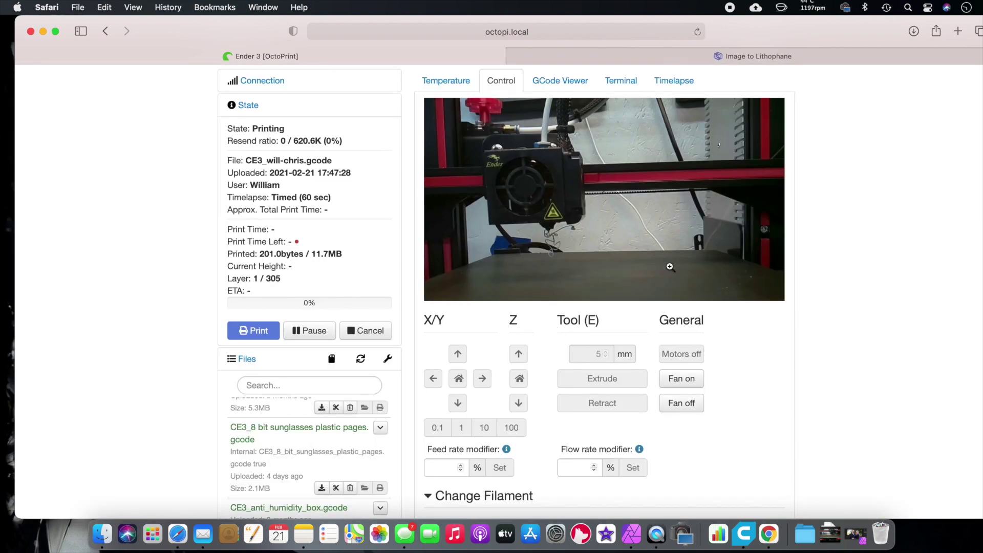